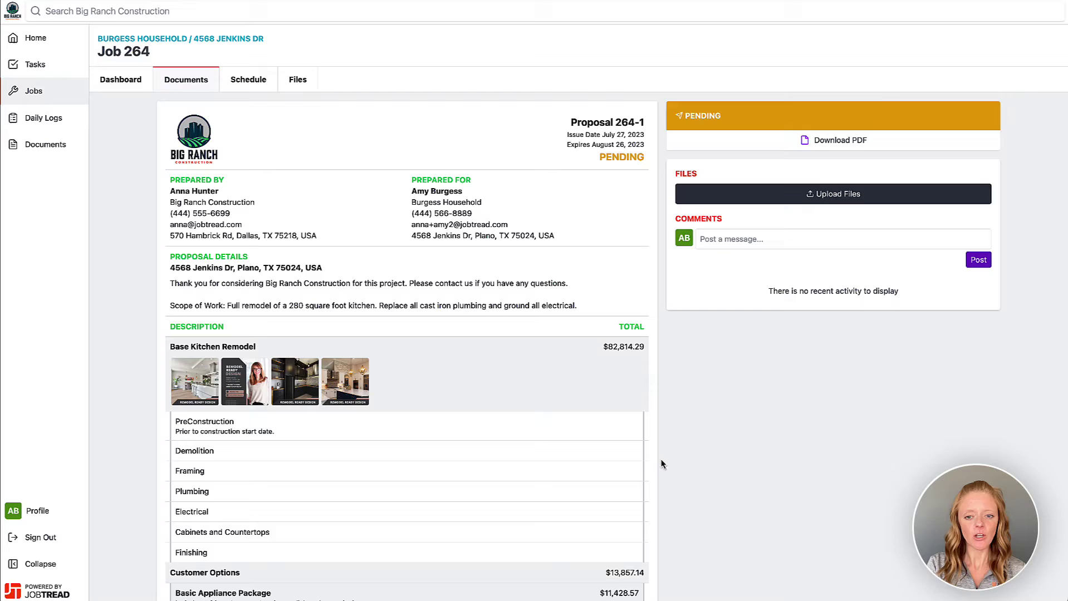
- Select the Samsung appliance package under Customer Options
scroll(673, 466, down, 2)
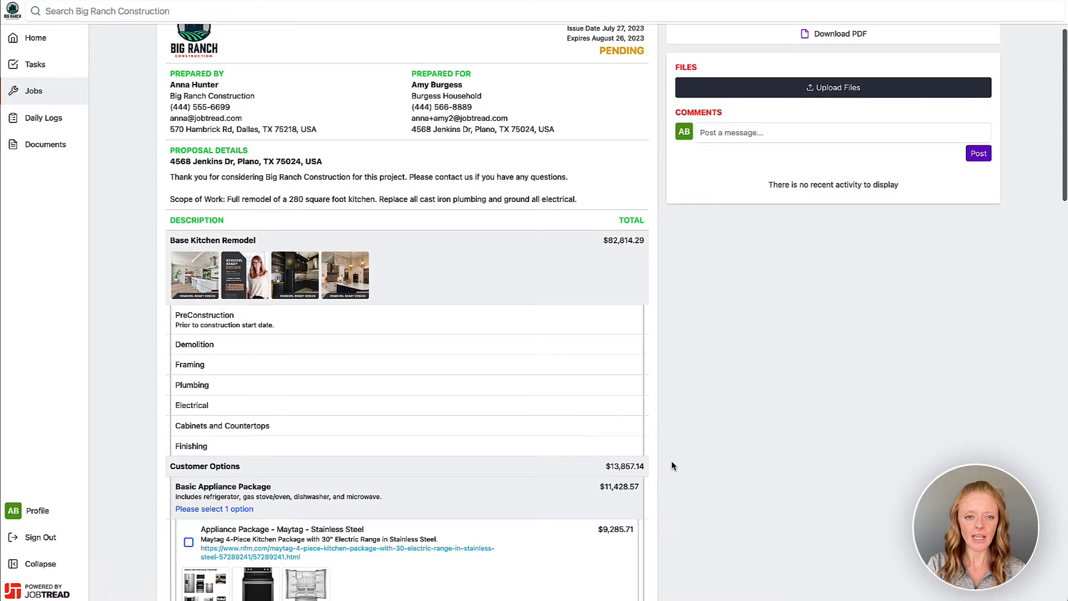
scroll(673, 466, down, 3)
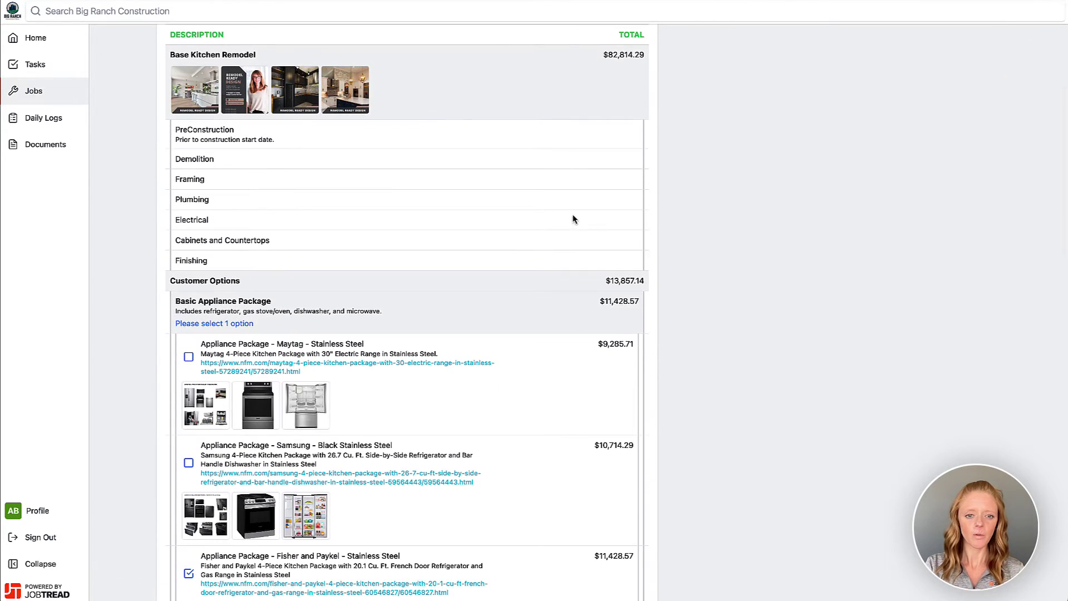
scroll(462, 463, down, 3)
scroll(462, 462, down, 1)
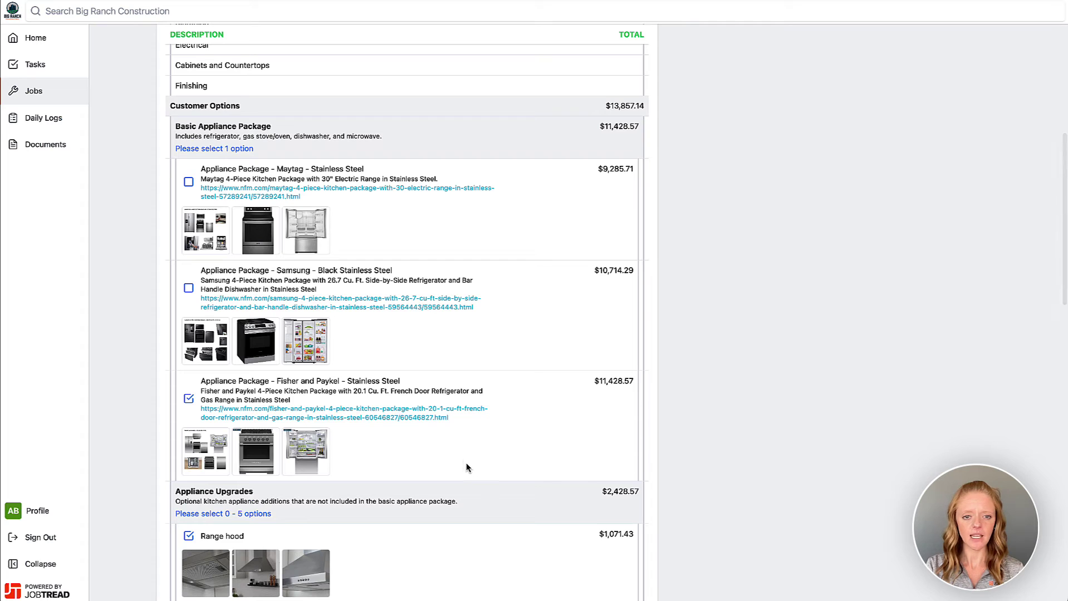
click(189, 288)
click(189, 182)
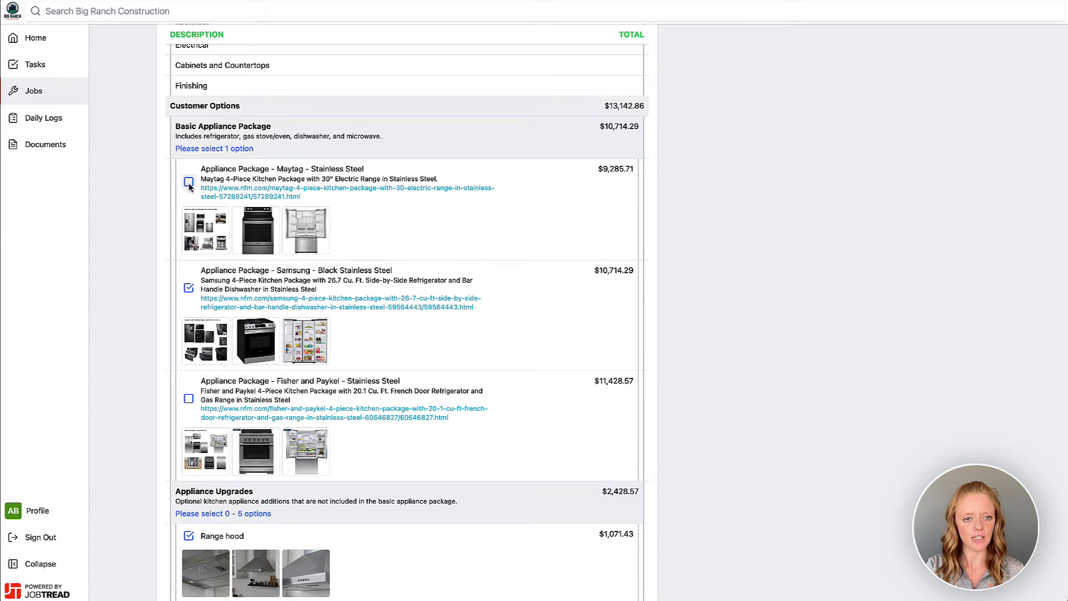
click(189, 289)
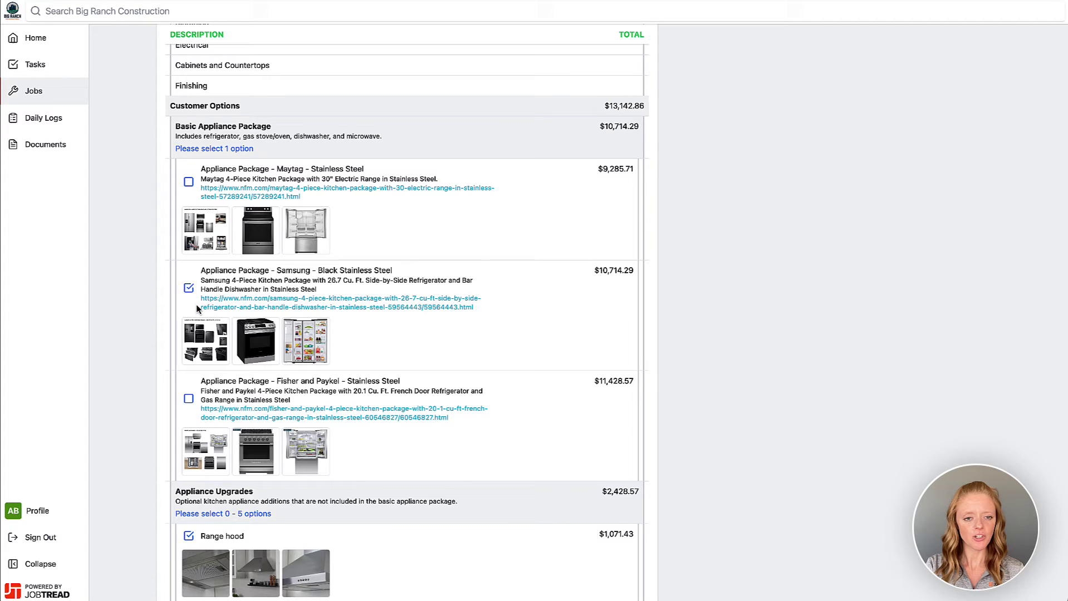
- Add the range hood, trash compactor and wine fridge upgrades, bringing the total to $97,100.01
scroll(196, 312, down, 1)
scroll(196, 318, down, 3)
scroll(196, 318, down, 1)
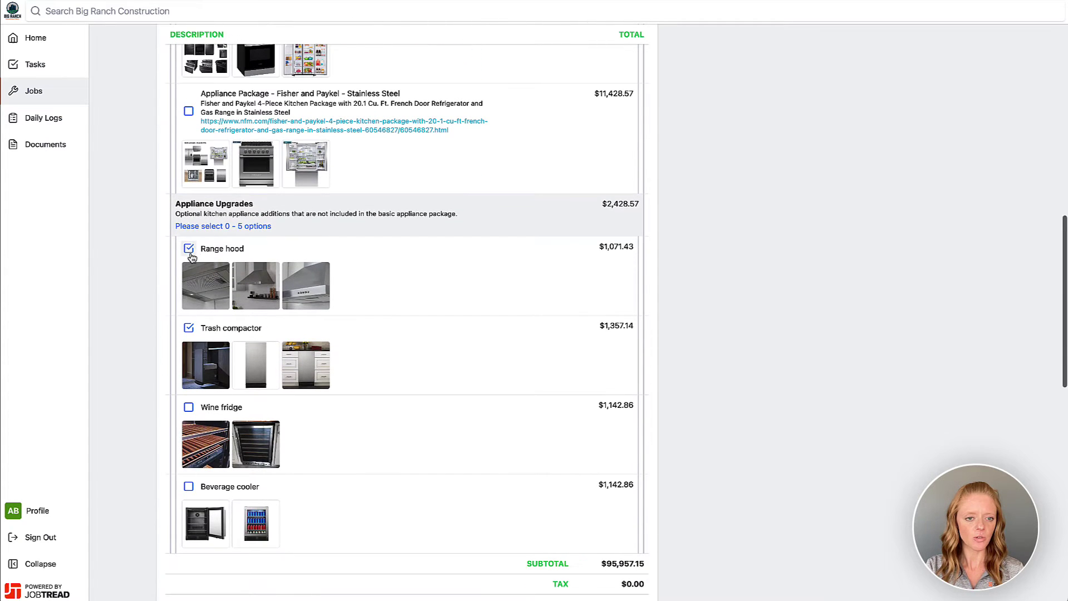
click(189, 250)
click(190, 253)
click(189, 328)
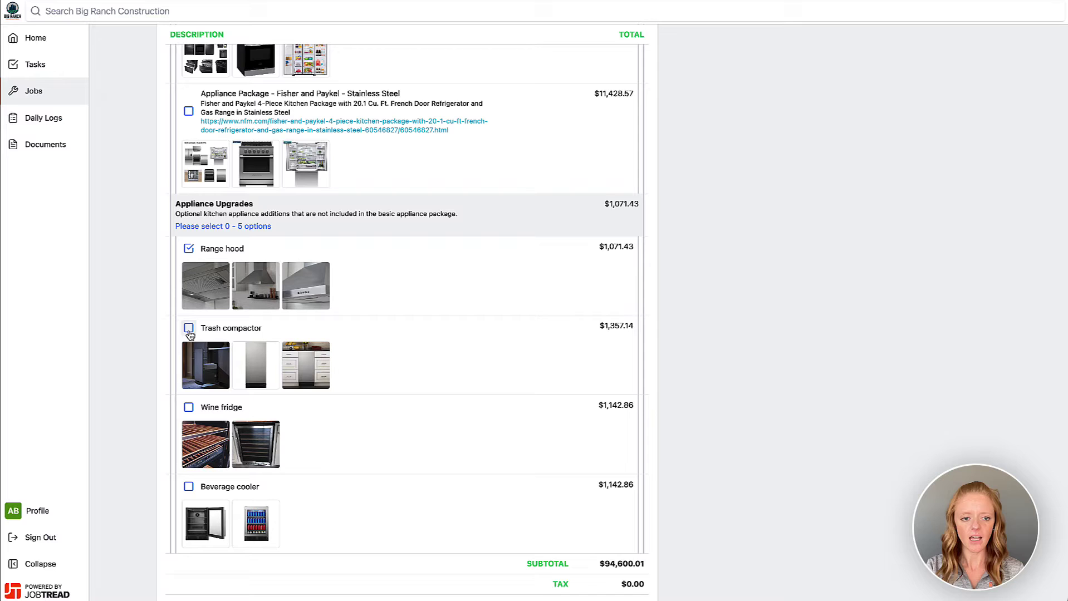
click(188, 409)
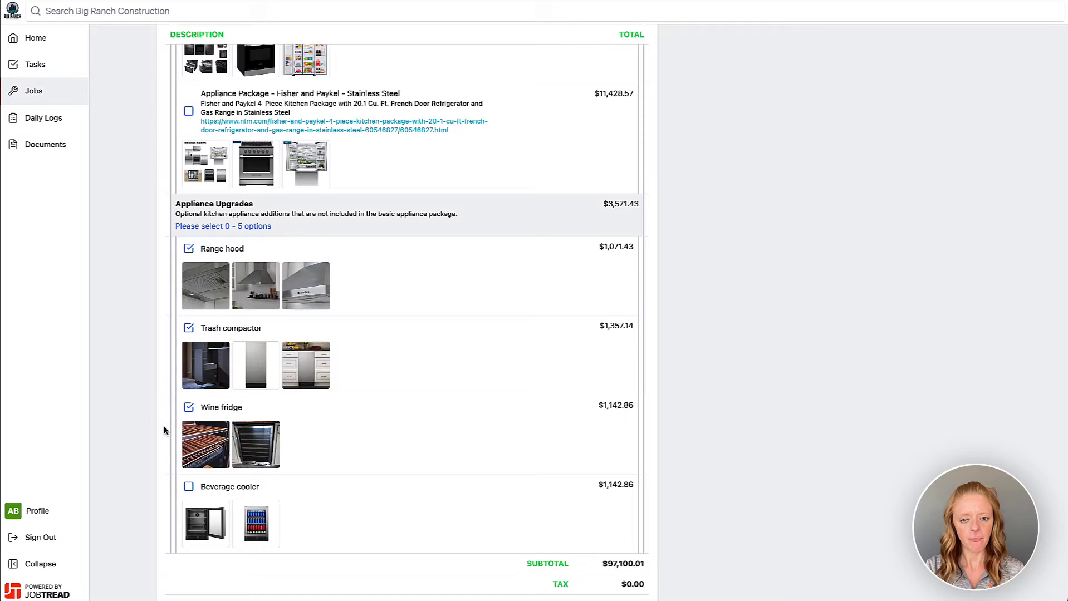
scroll(165, 430, down, 2)
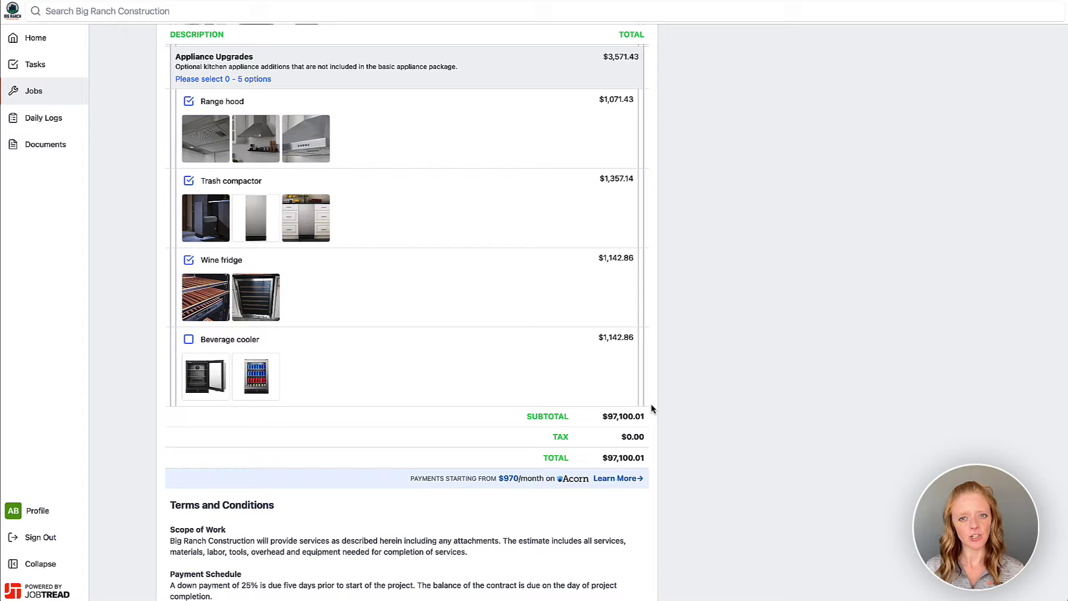
scroll(652, 410, down, 2)
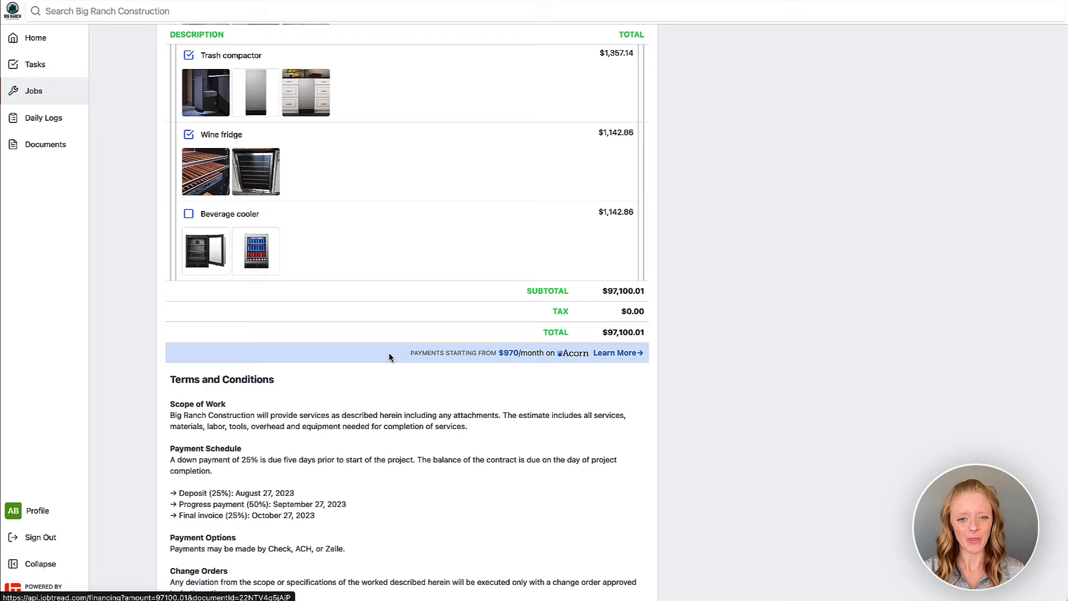
scroll(388, 354, down, 1)
scroll(388, 354, down, 1)
scroll(389, 354, down, 2)
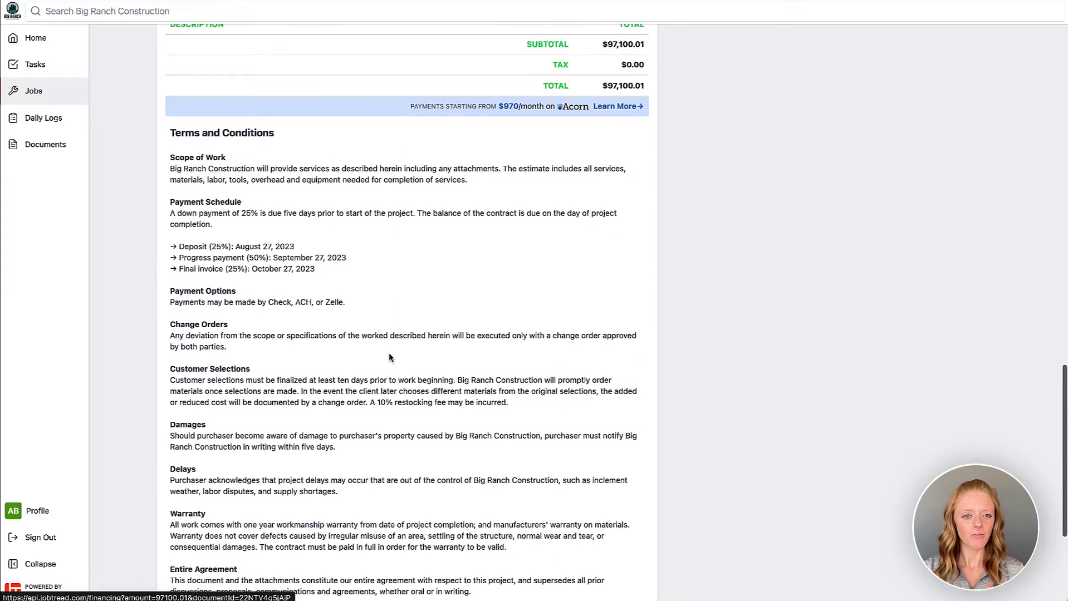
scroll(388, 353, down, 1)
scroll(389, 356, down, 1)
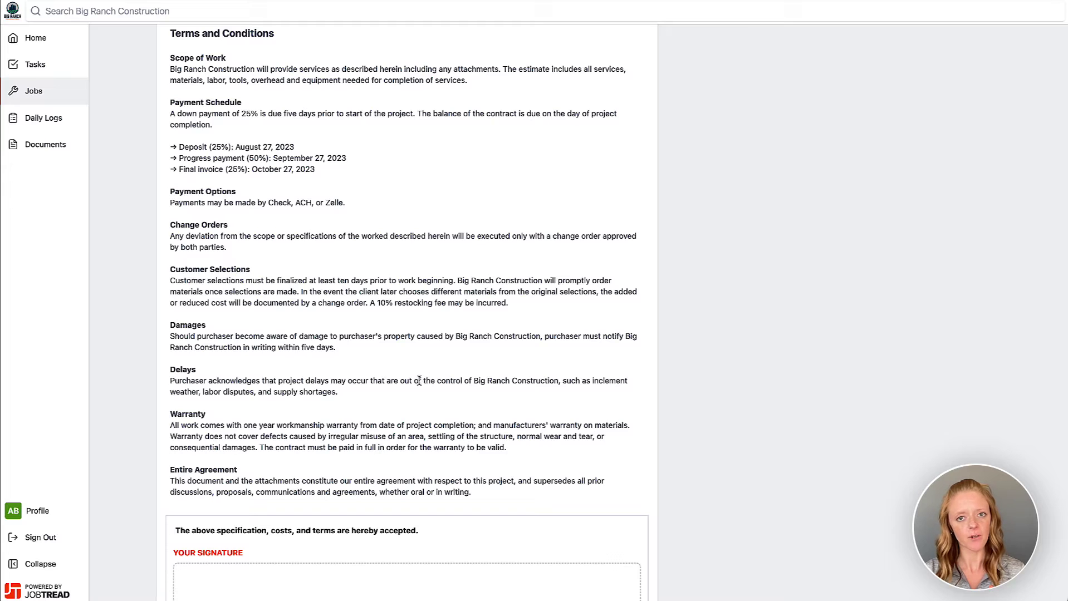
scroll(426, 446, down, 2)
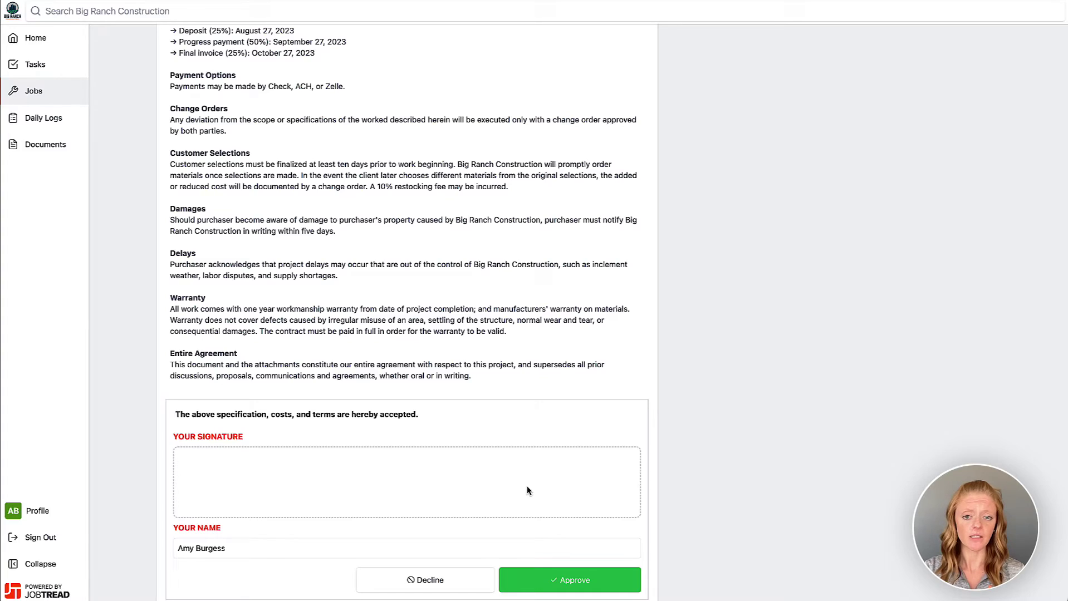
scroll(708, 442, up, 5)
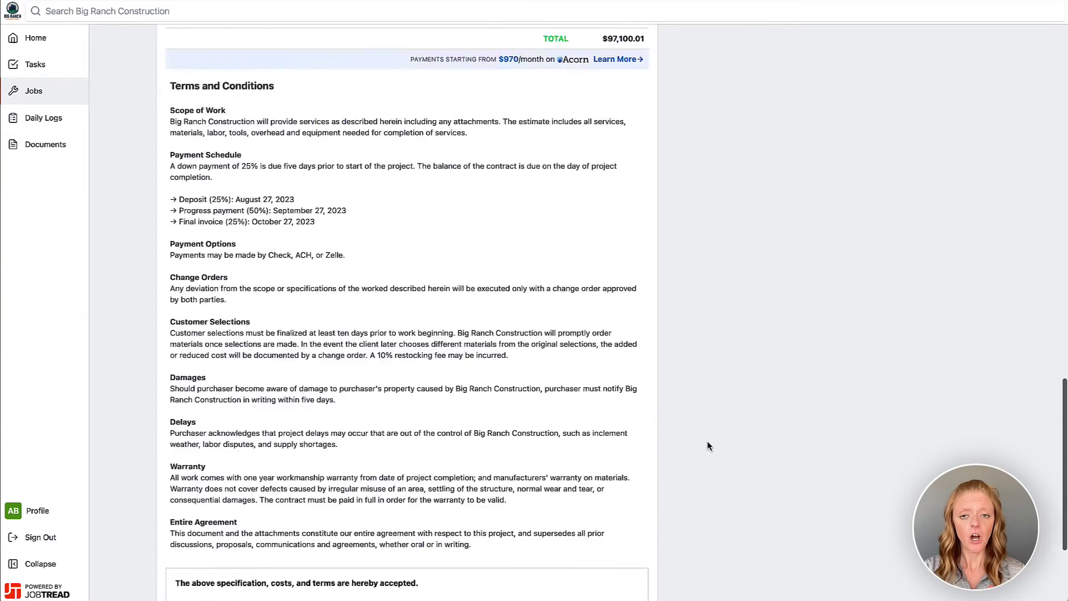
scroll(708, 442, up, 4)
scroll(708, 441, up, 8)
scroll(708, 442, up, 5)
scroll(708, 441, up, 6)
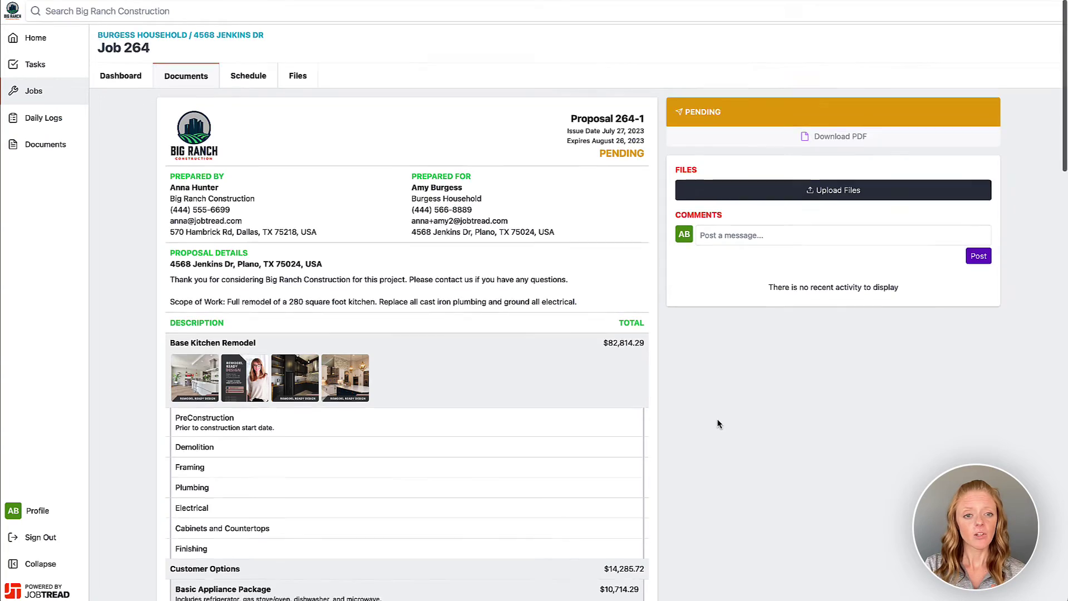
- Draw the customer's signature in the proposal's signature box
scroll(718, 425, down, 7)
scroll(718, 425, down, 4)
scroll(717, 425, down, 2)
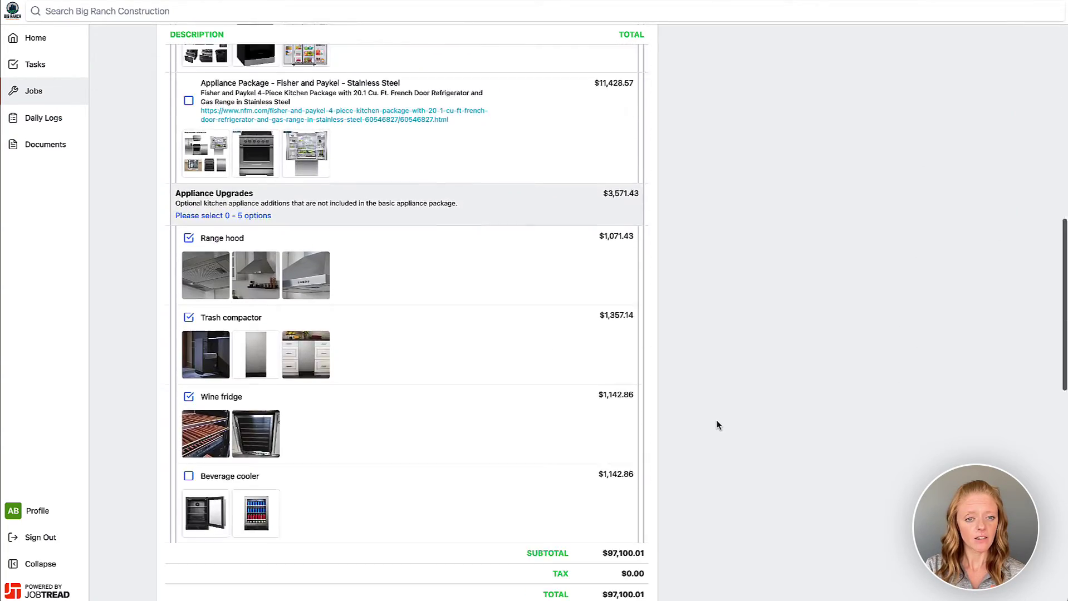
scroll(718, 426, down, 4)
scroll(717, 426, down, 4)
scroll(718, 425, down, 5)
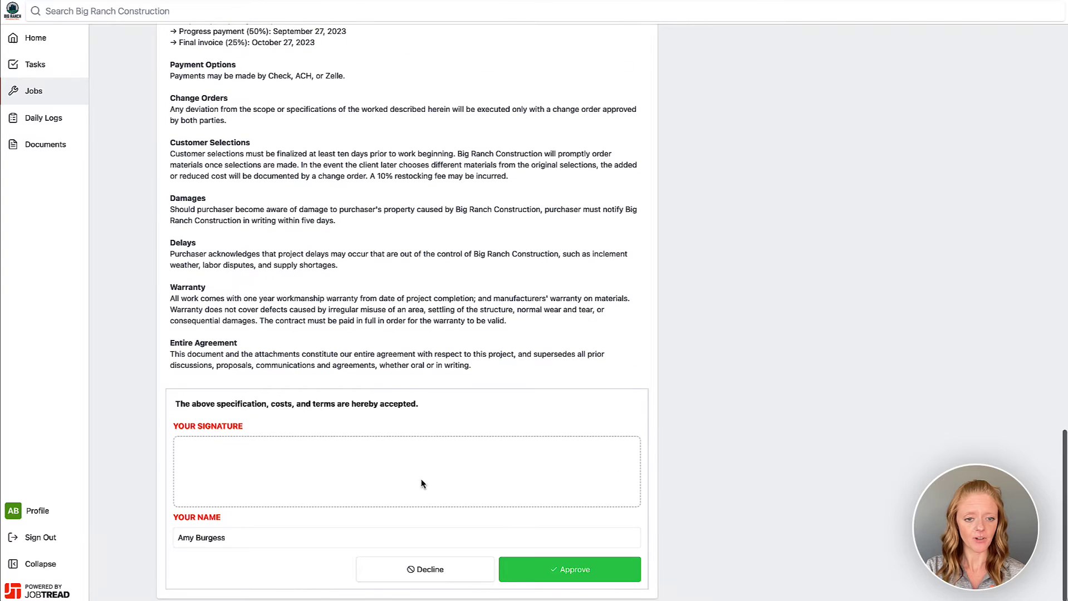
drag(280, 458, 309, 475)
mouse_move(400, 460)
mouse_down()
mouse_move(426, 494)
mouse_move(488, 476)
mouse_up()
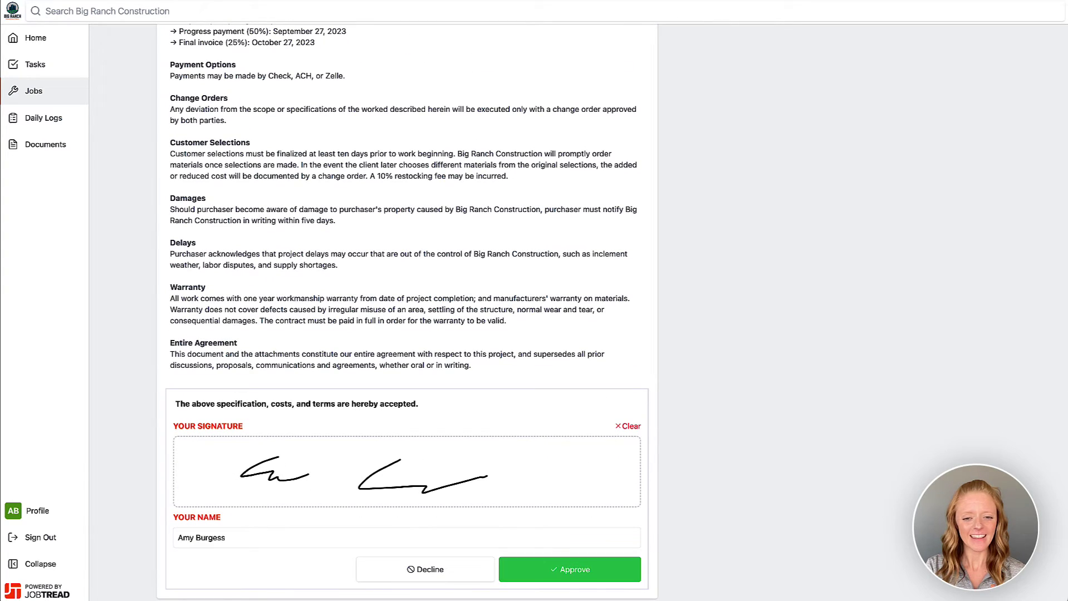
- Approve the signed Proposal 264-1 and return to the top of the page
click(573, 570)
scroll(702, 423, up, 3)
scroll(701, 419, up, 4)
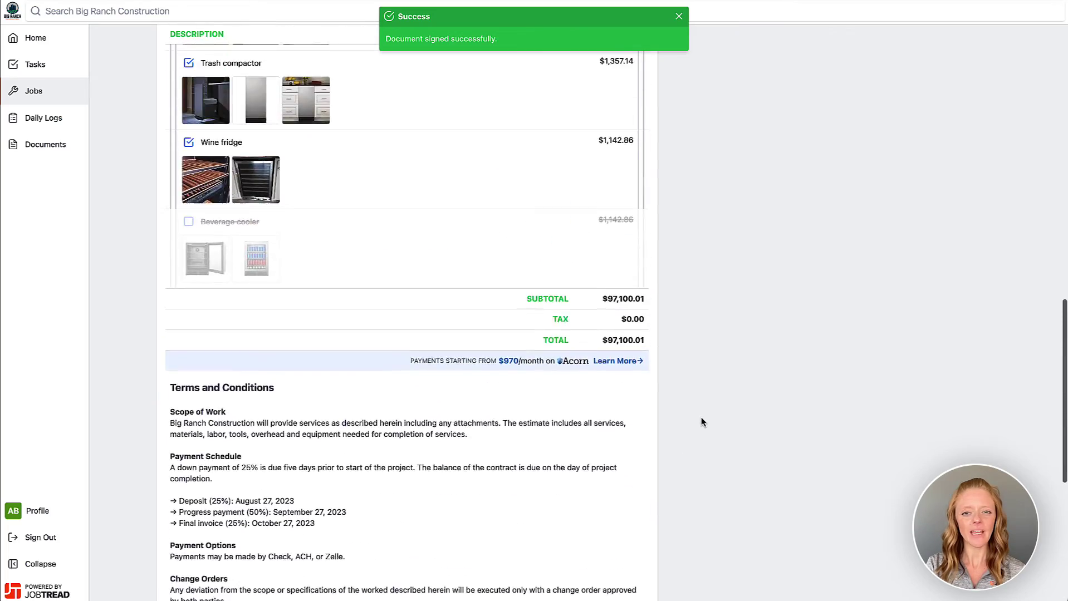
scroll(702, 419, up, 4)
scroll(701, 418, up, 4)
scroll(702, 422, up, 5)
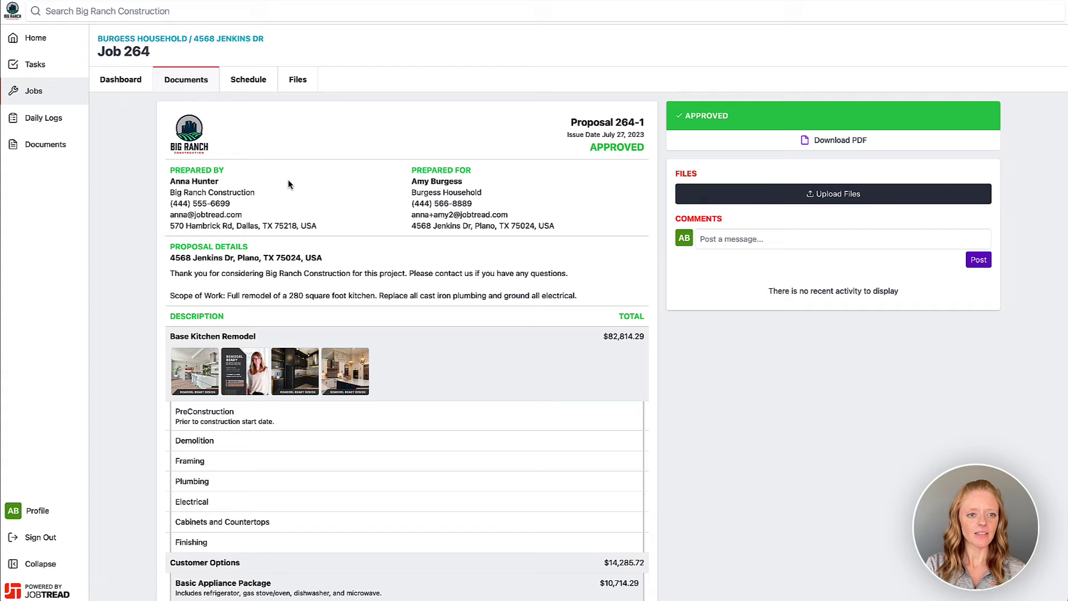
- View Job 264's dashboard feed showing Proposal 264-1 approved at $97,100.01
click(128, 84)
scroll(393, 174, down, 4)
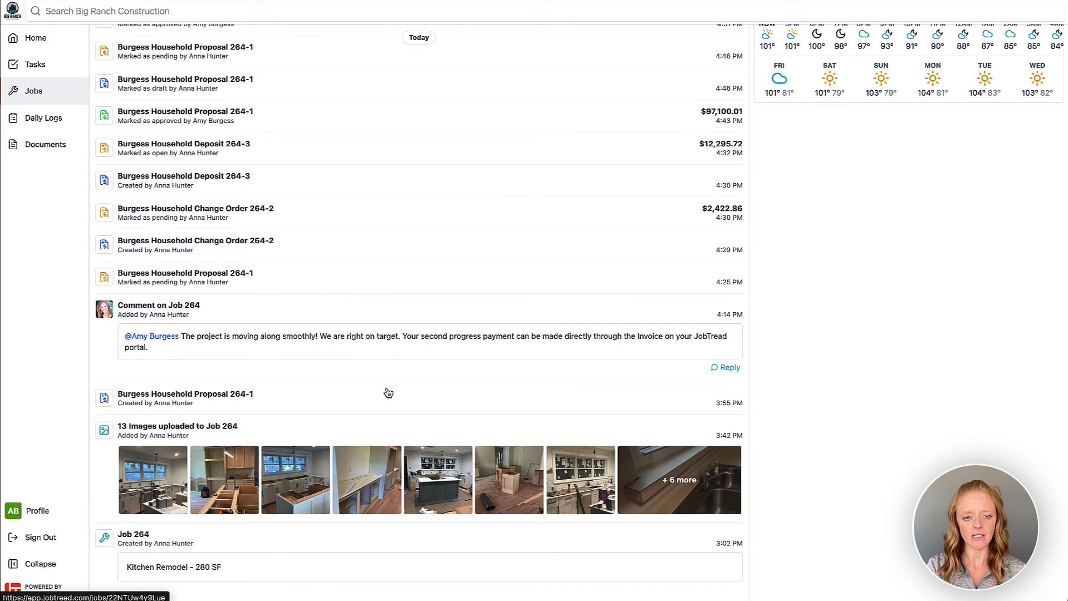
scroll(382, 576, up, 1)
scroll(382, 576, up, 4)
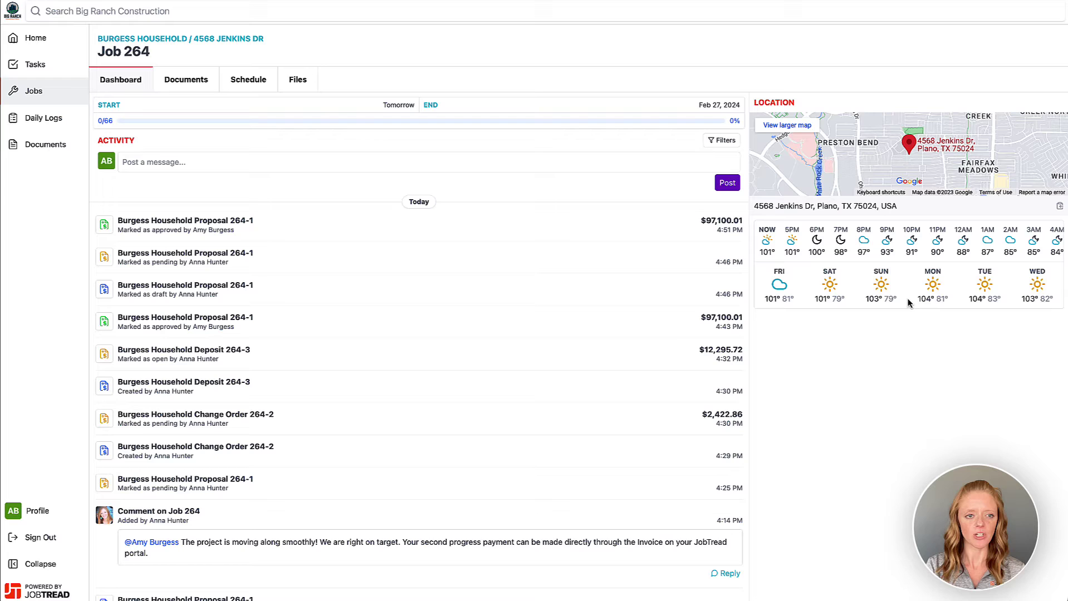
- Open the Deposit 264-3 invoice ($12,295.72) from Job 264's documents list
click(201, 83)
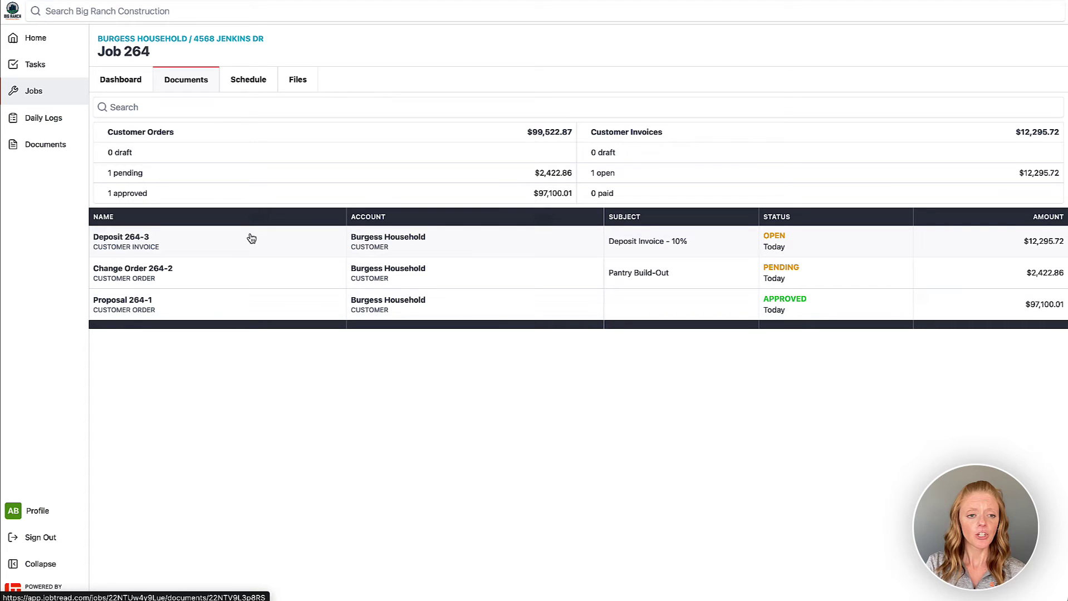
click(230, 246)
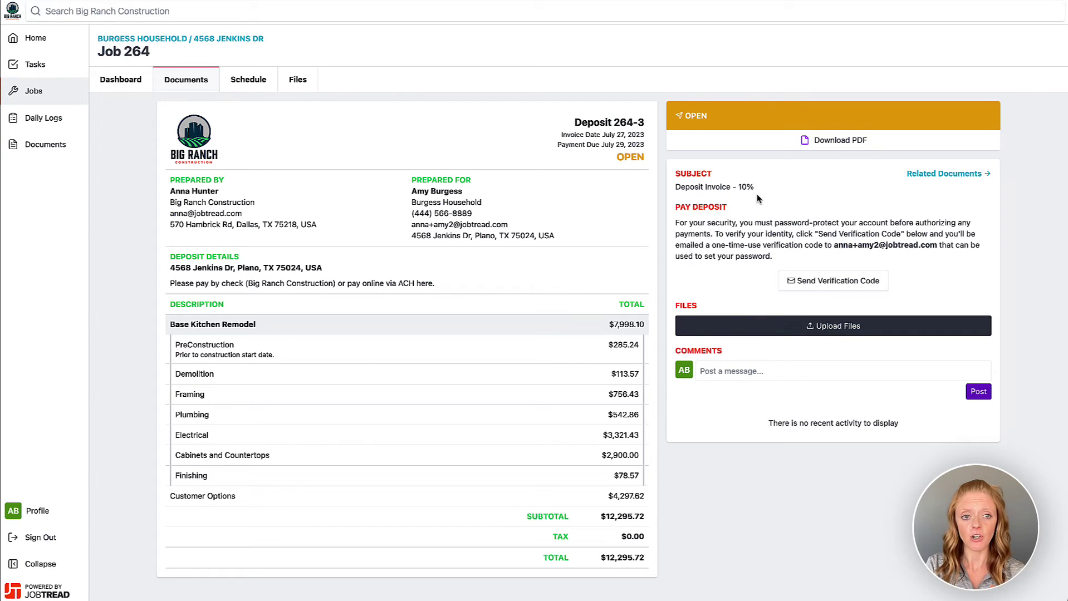
- Switch Job 264's schedule from the Gantt timeline to a list of customer tasks
click(240, 84)
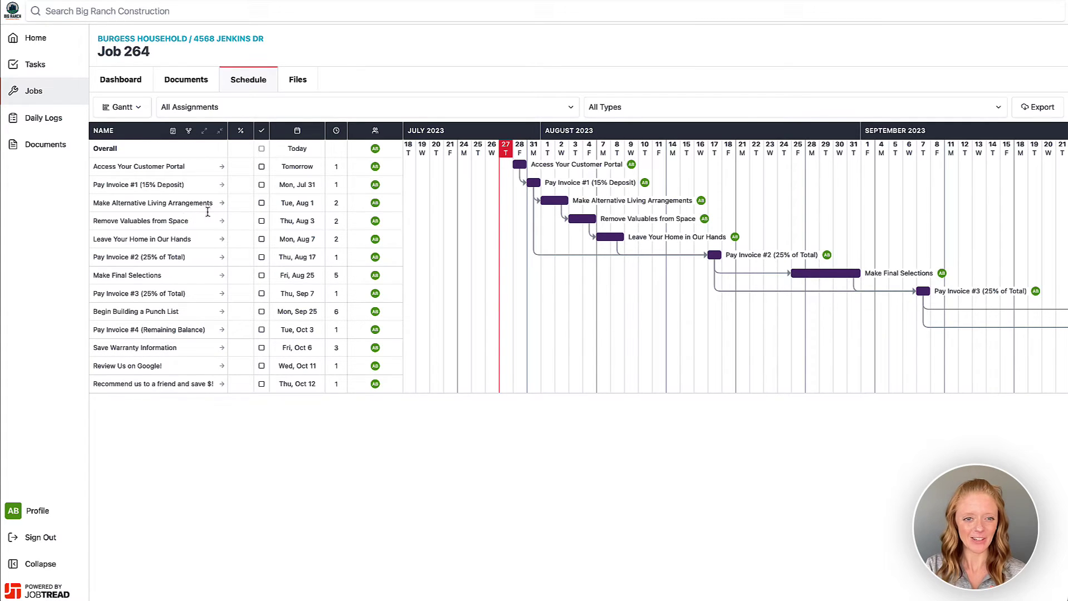
scroll(579, 232, right, 5)
scroll(579, 233, left, 1)
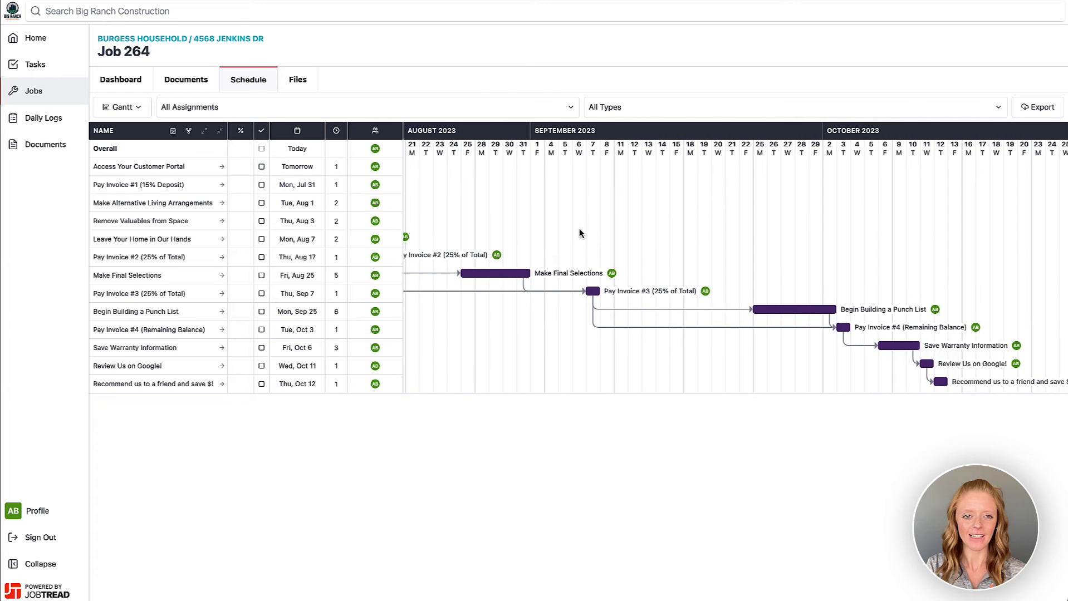
scroll(579, 233, left, 5)
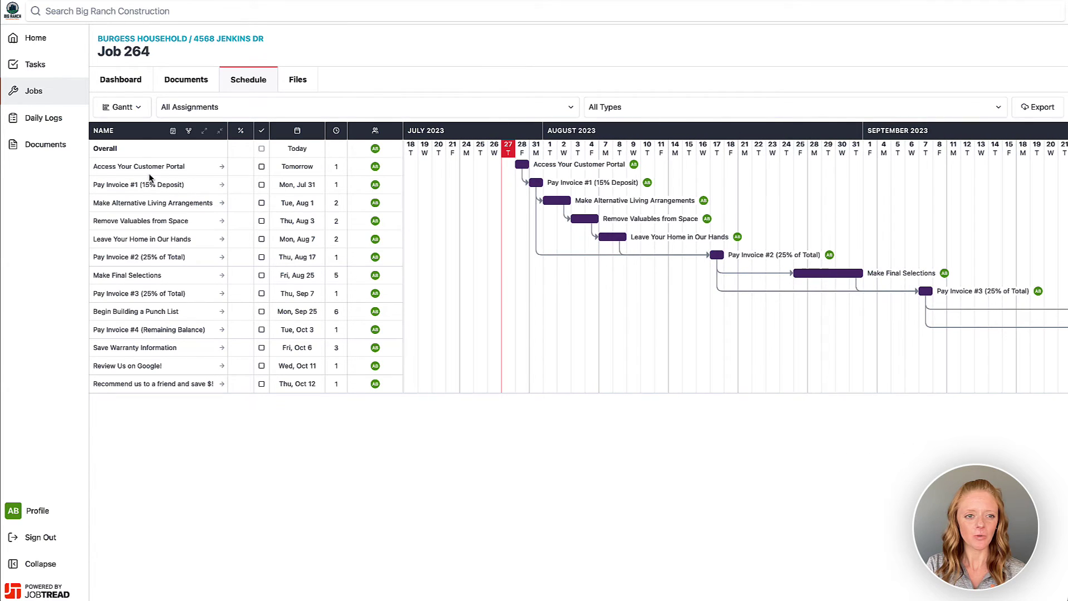
click(138, 108)
click(142, 132)
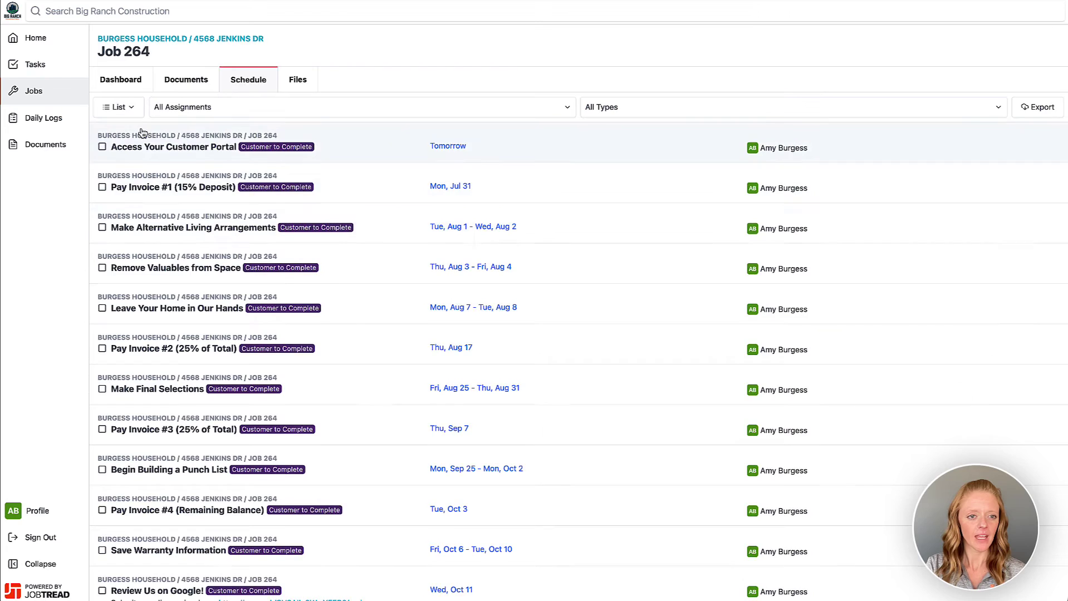
scroll(346, 433, down, 2)
scroll(346, 432, up, 2)
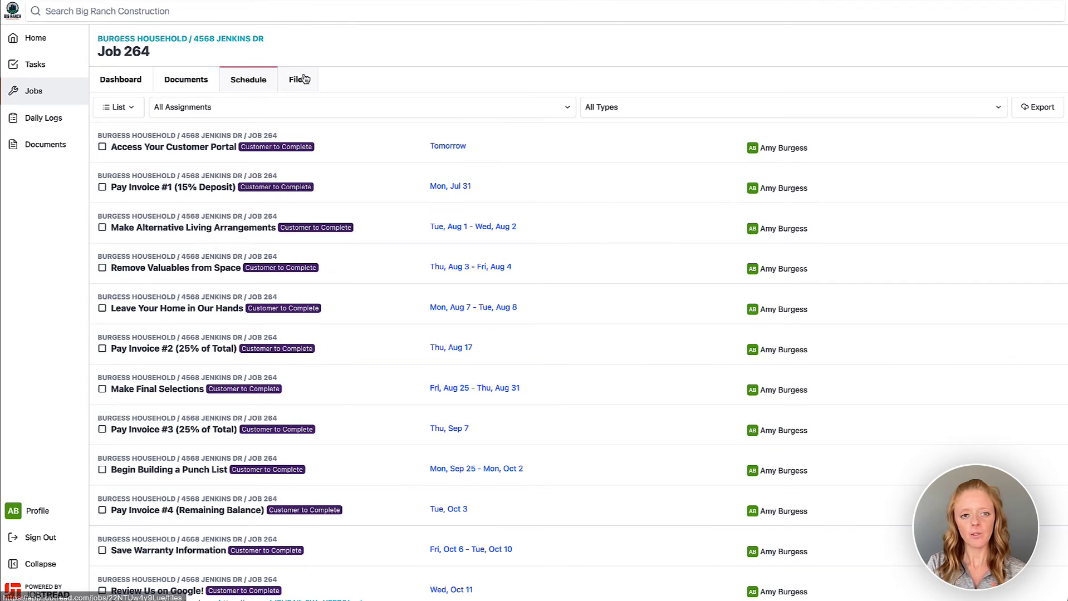
- Show Job 264's files as a grid of kitchen remodel photos
click(304, 79)
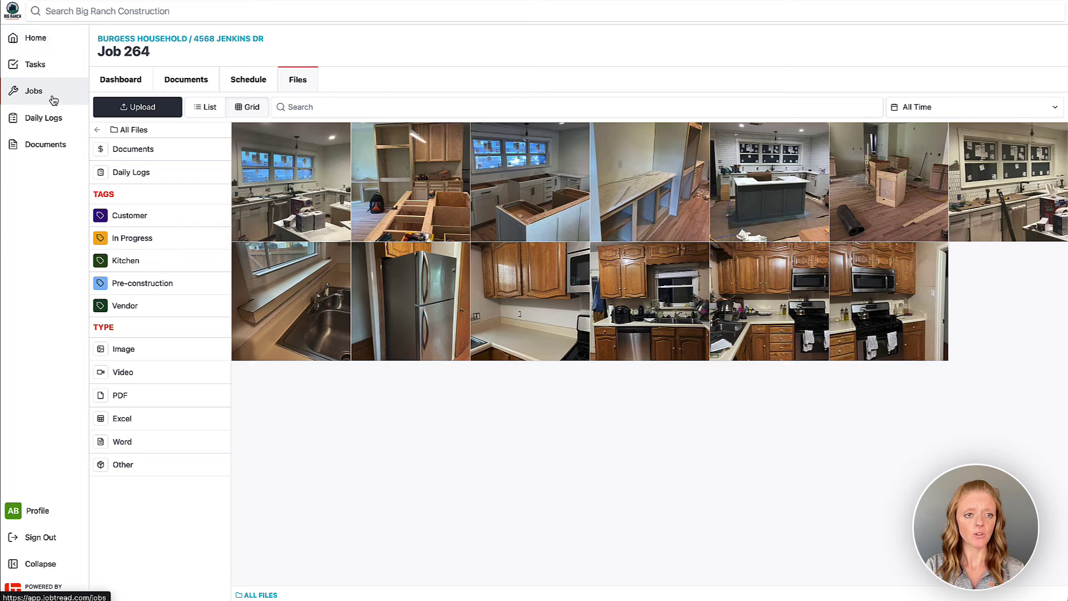
- Browse the Jobs, Tasks, Daily Logs and Documents pages, ending back on the Jobs list
click(34, 91)
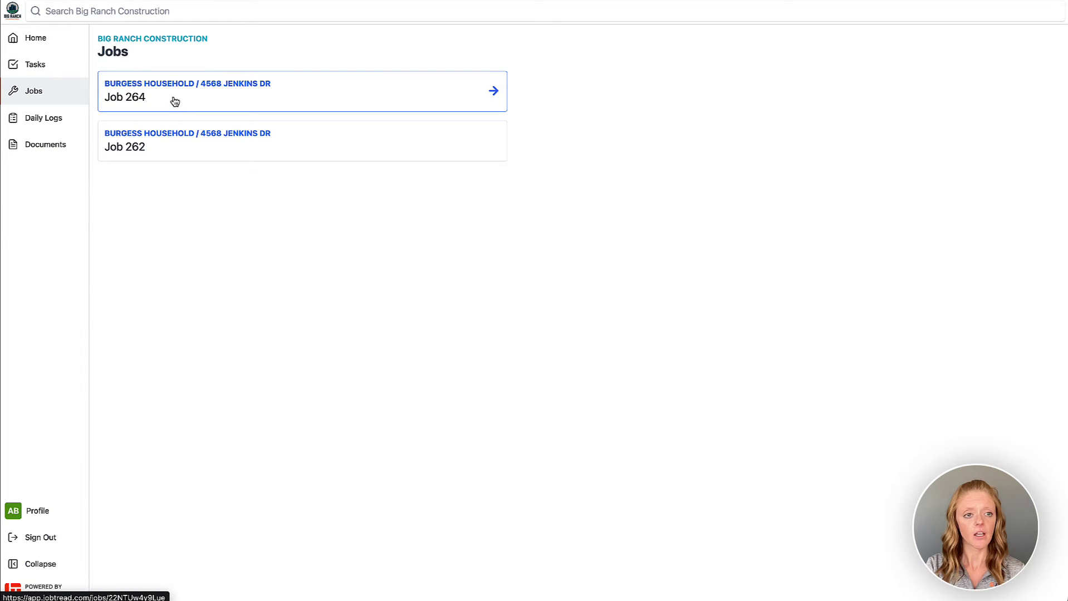
click(70, 76)
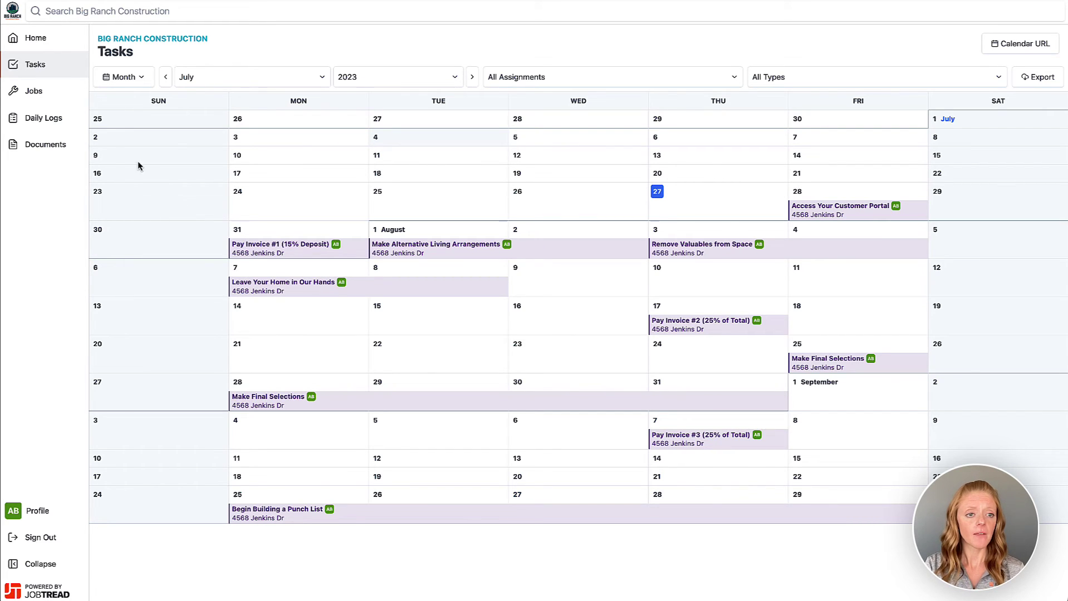
click(54, 124)
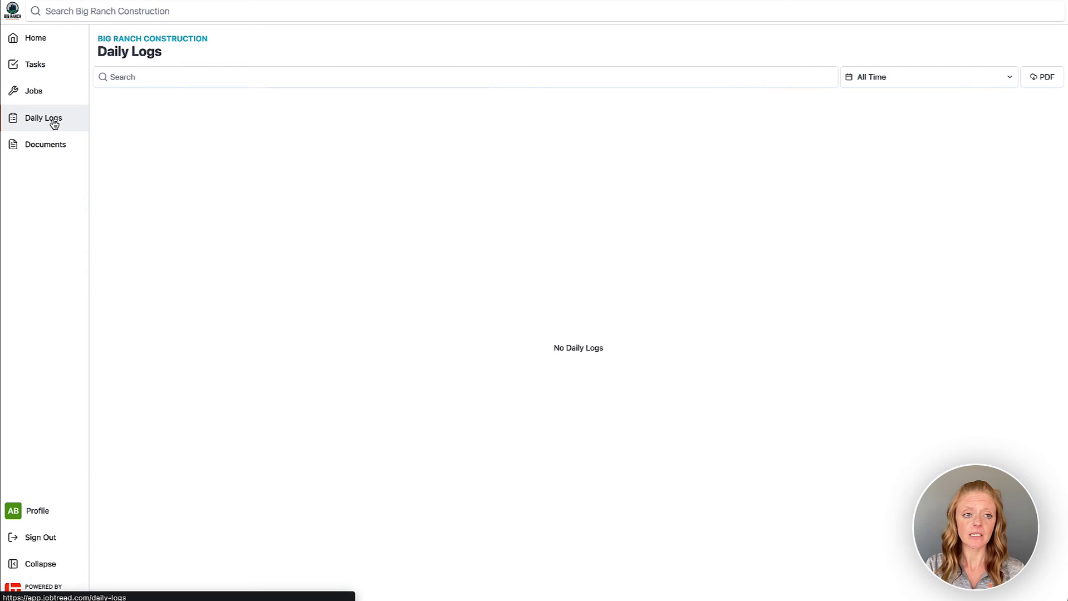
click(54, 149)
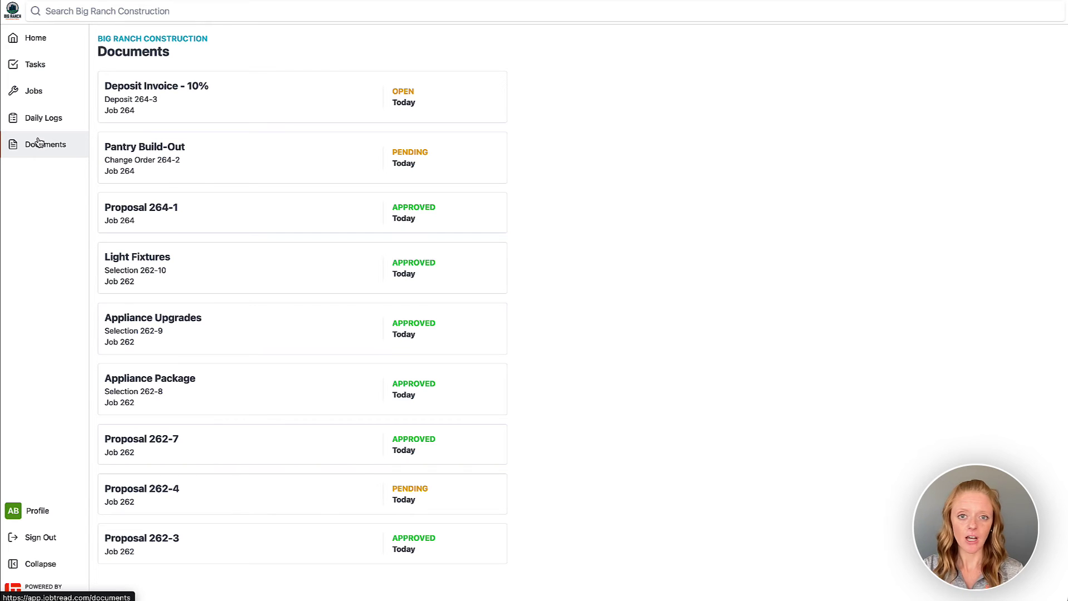
click(63, 100)
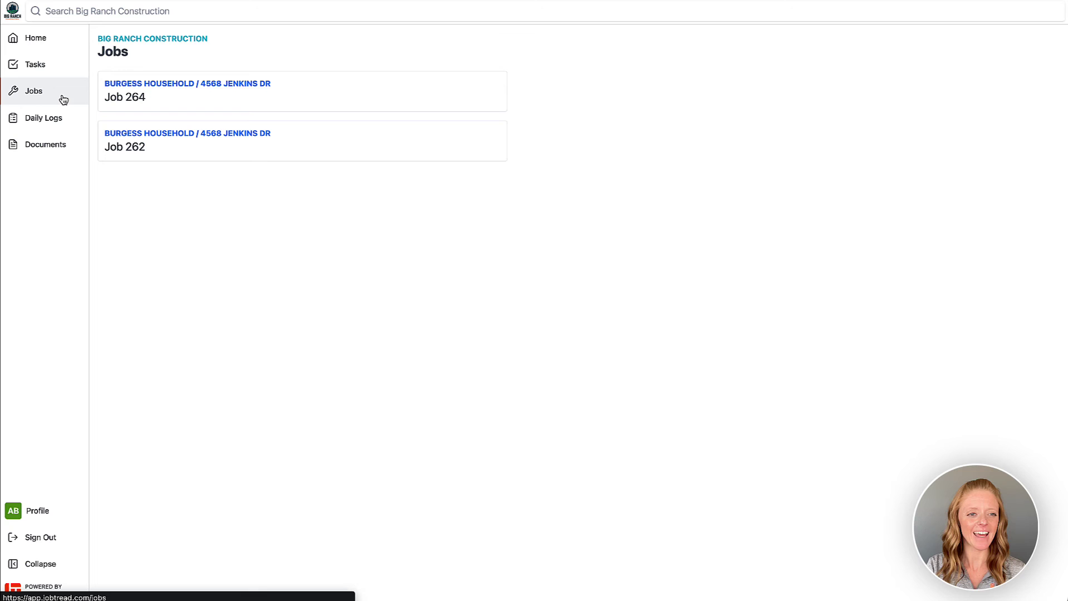
- Post 'Thank you for the update! We are so excited!' on Job 264, correcting the 'WE' typo
click(186, 98)
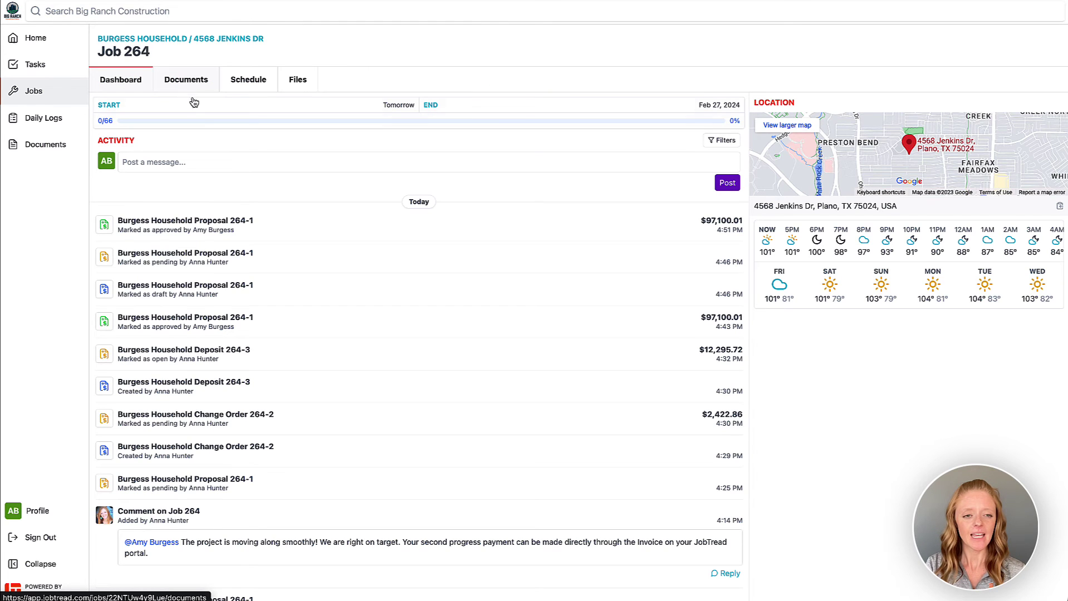
click(207, 167)
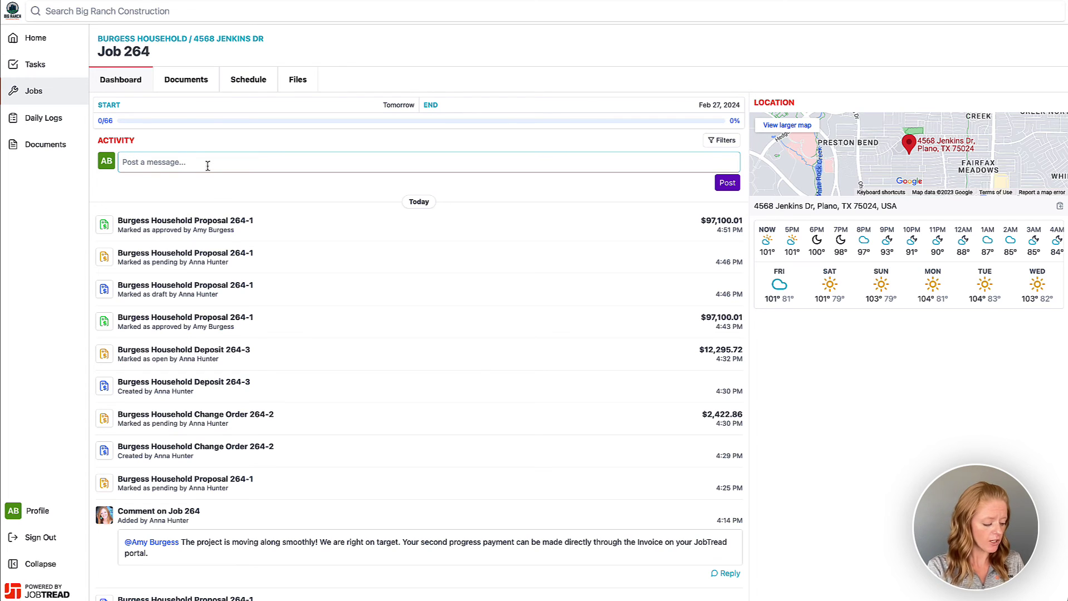
text(T)
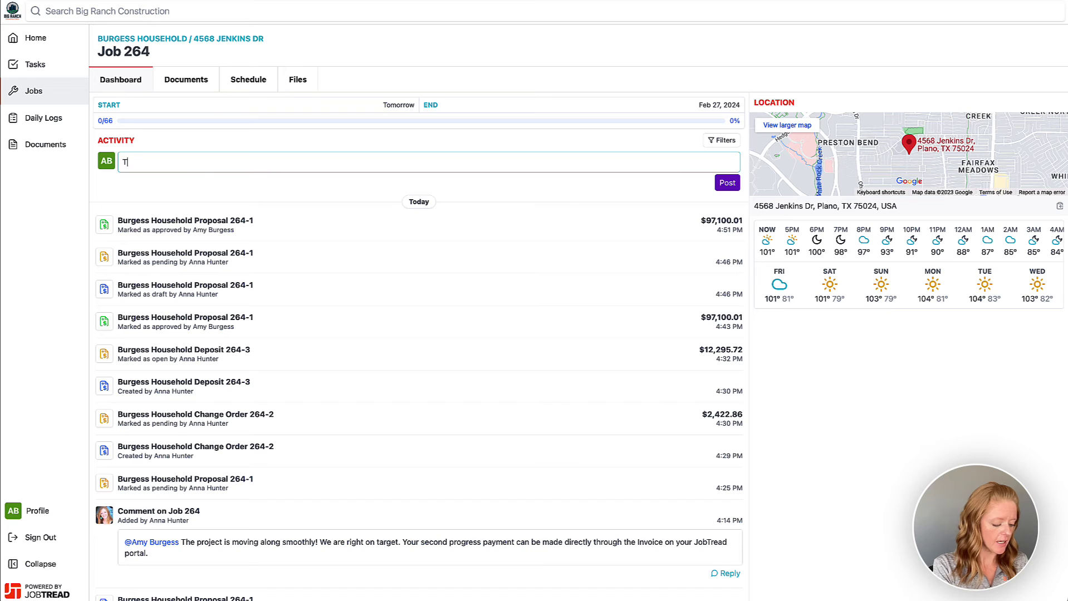
text(hank you for the up)
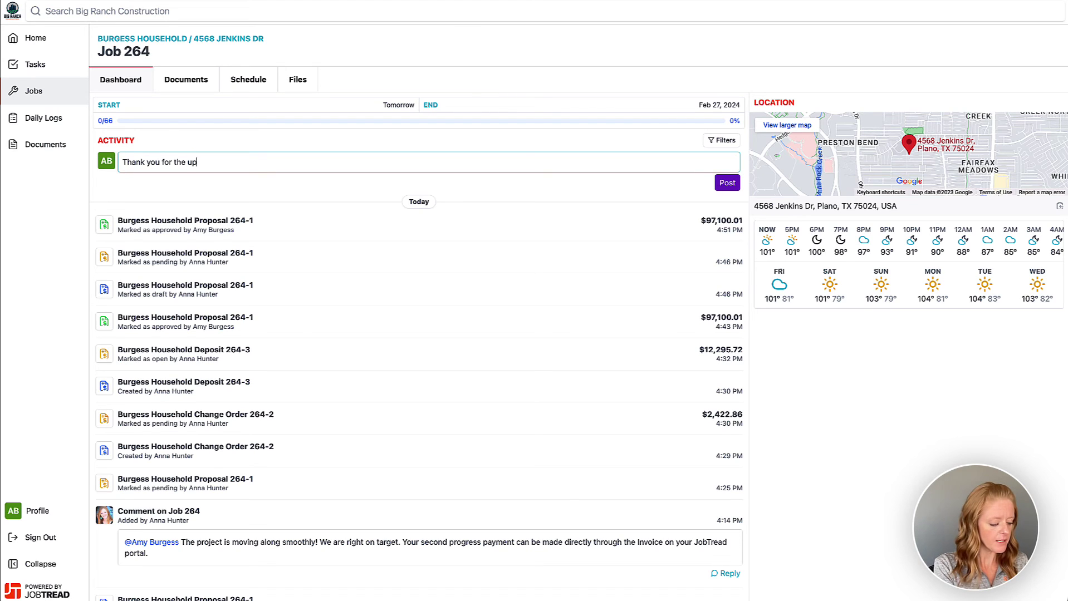
text(date! WE)
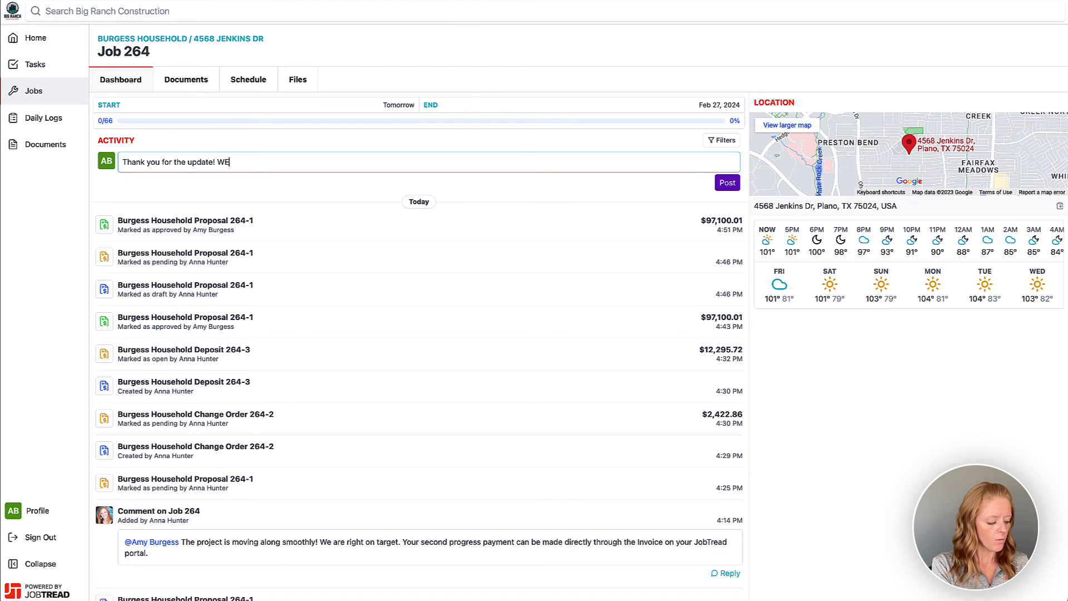
text( are so excited)
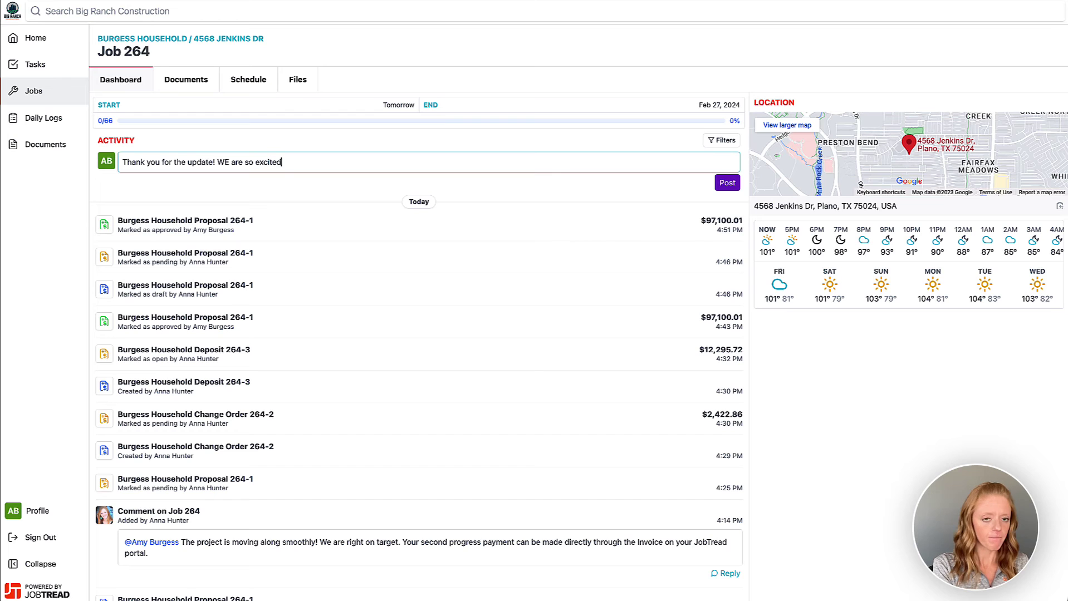
text(!)
click(229, 162)
key(BackSpace)
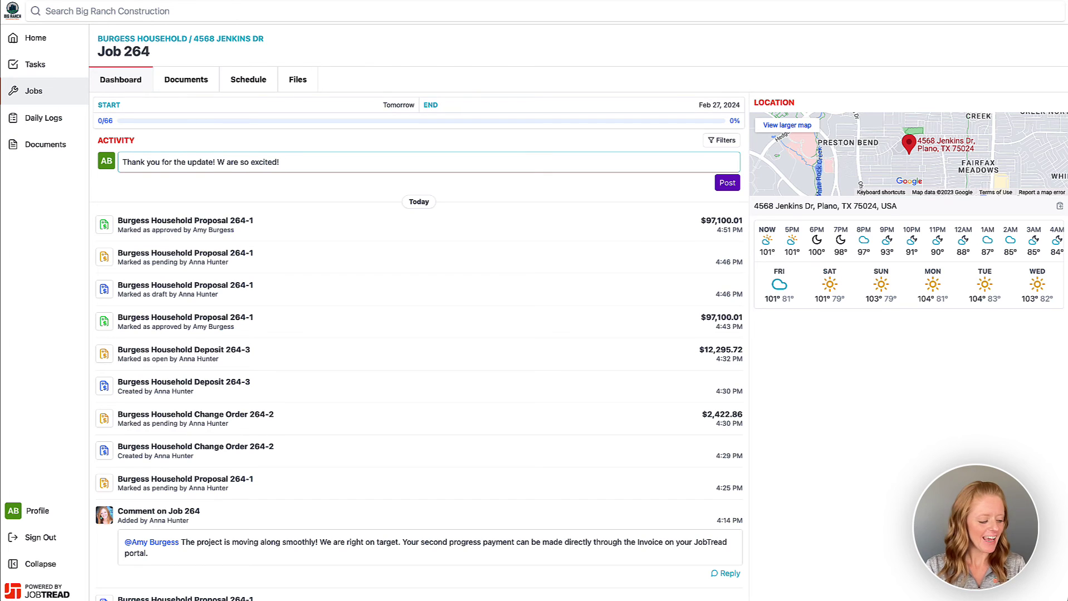
text(e)
click(725, 184)
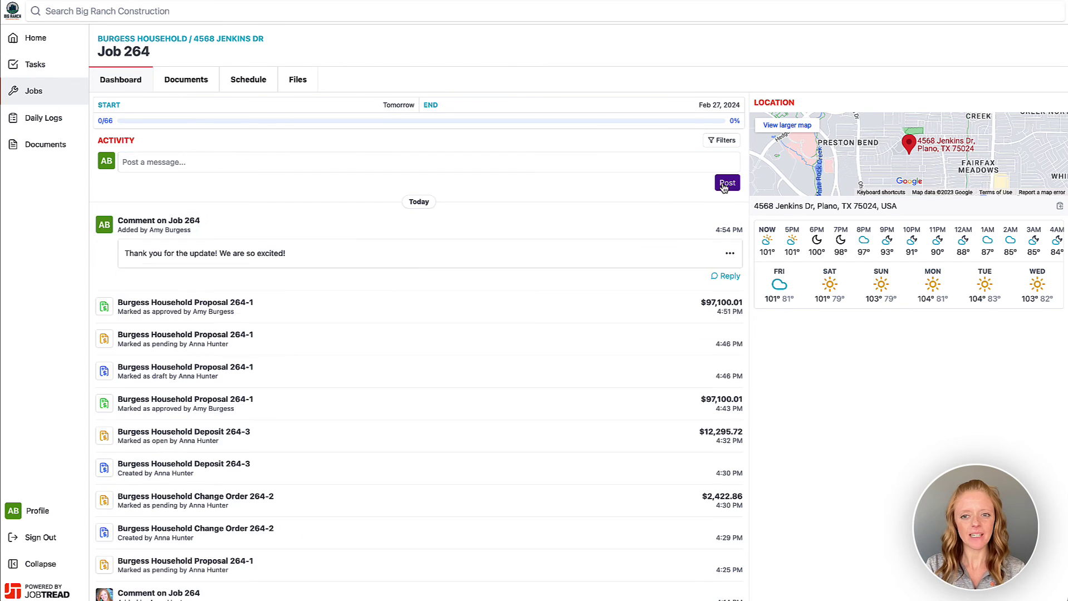